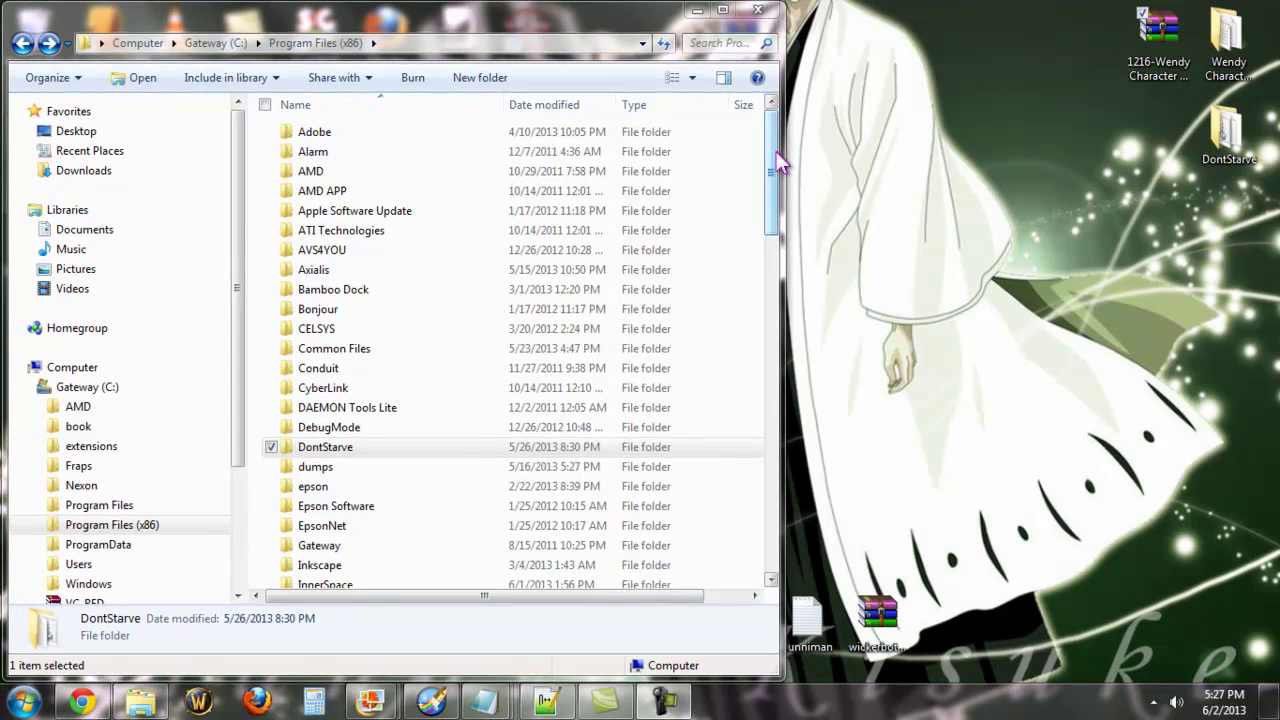
left_click_drag(776, 152, 757, 428)
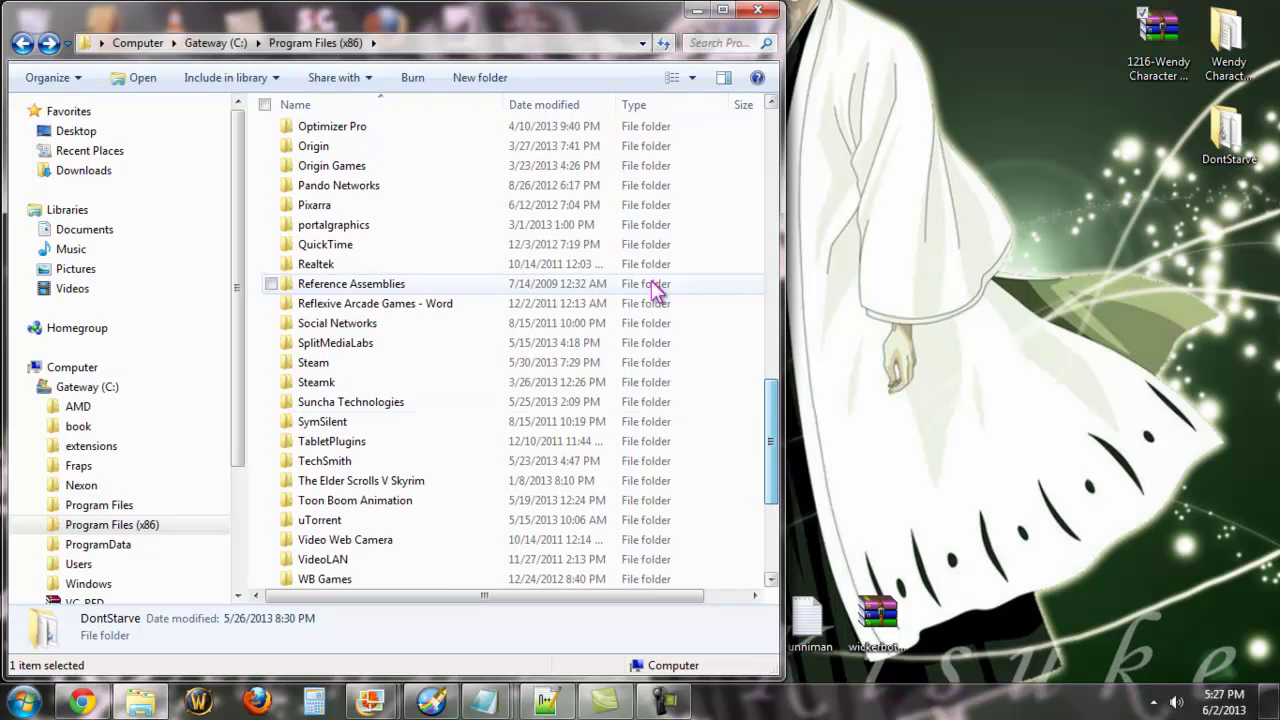
double_click(366, 364)
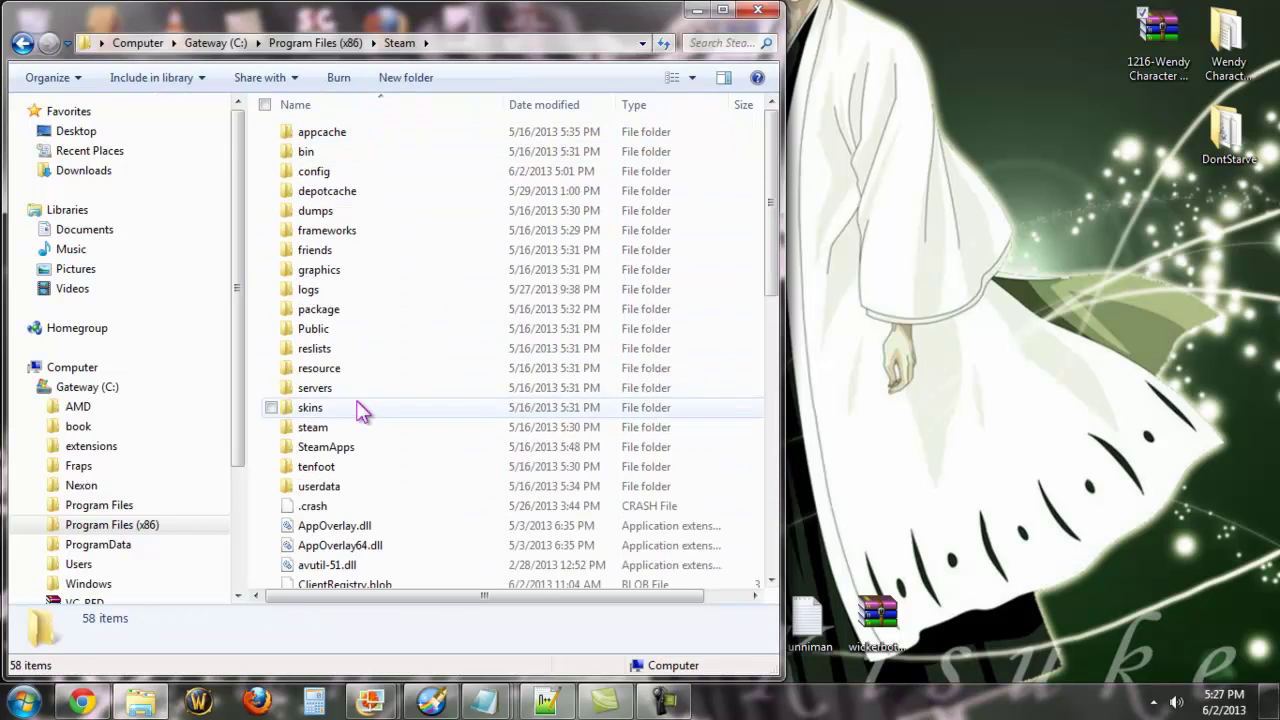
double_click(360, 450)
double_click(342, 136)
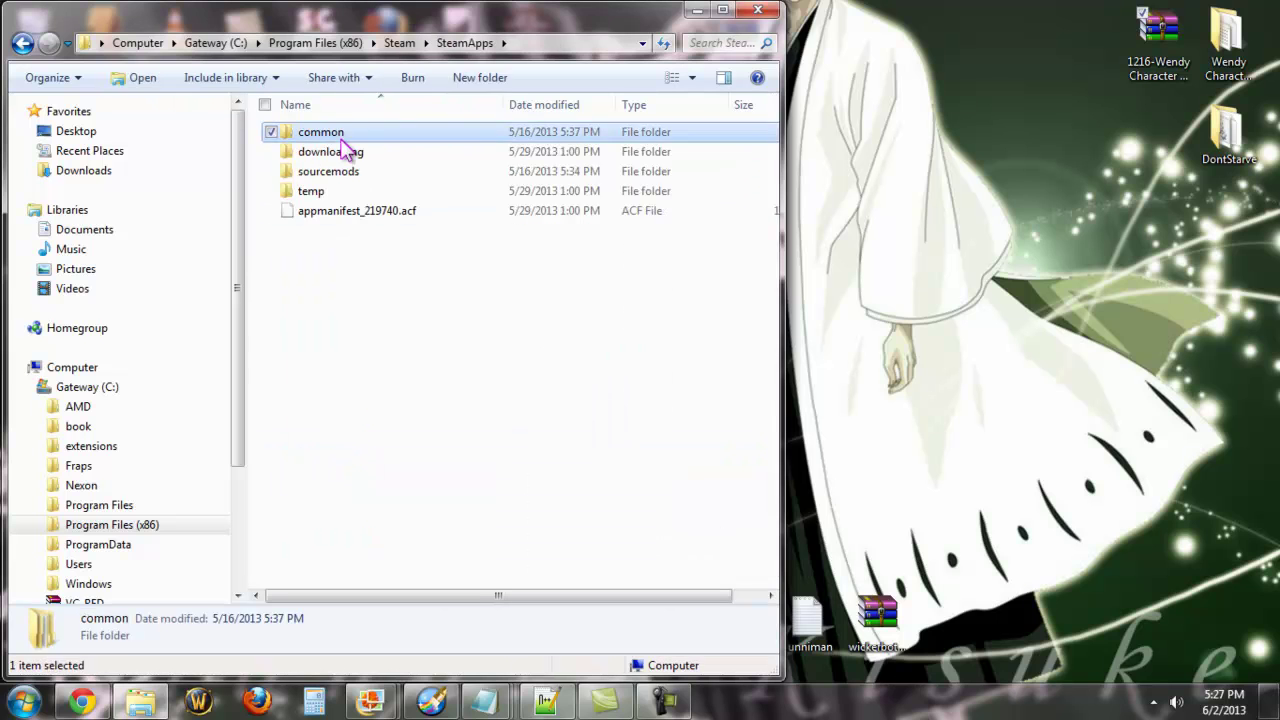
left_click(22, 43)
left_click(22, 43)
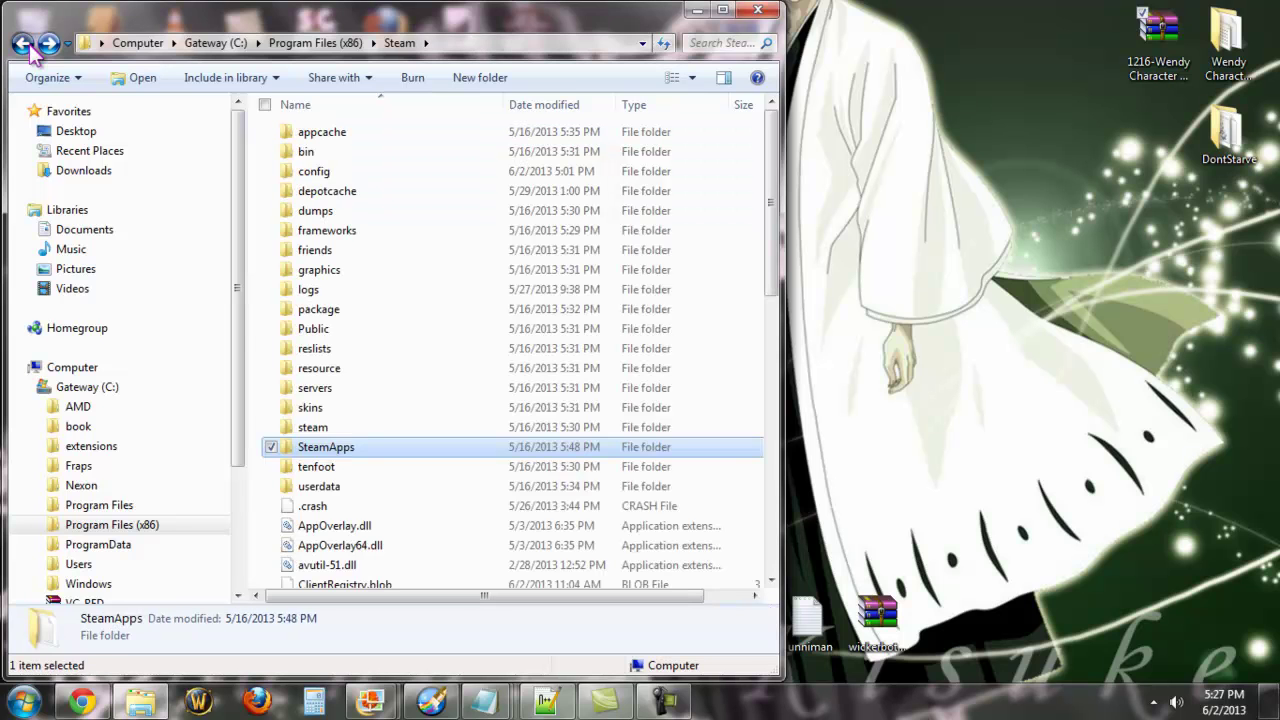
left_click(24, 44)
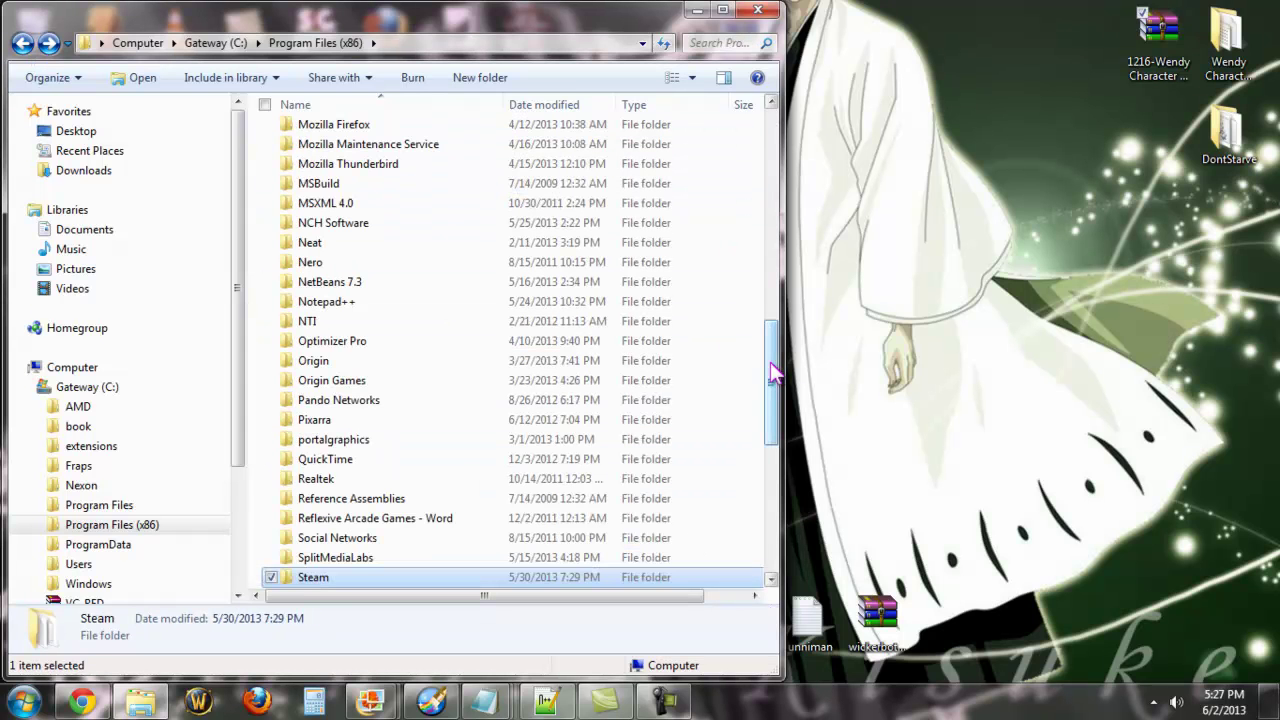
left_click_drag(775, 372, 749, 177)
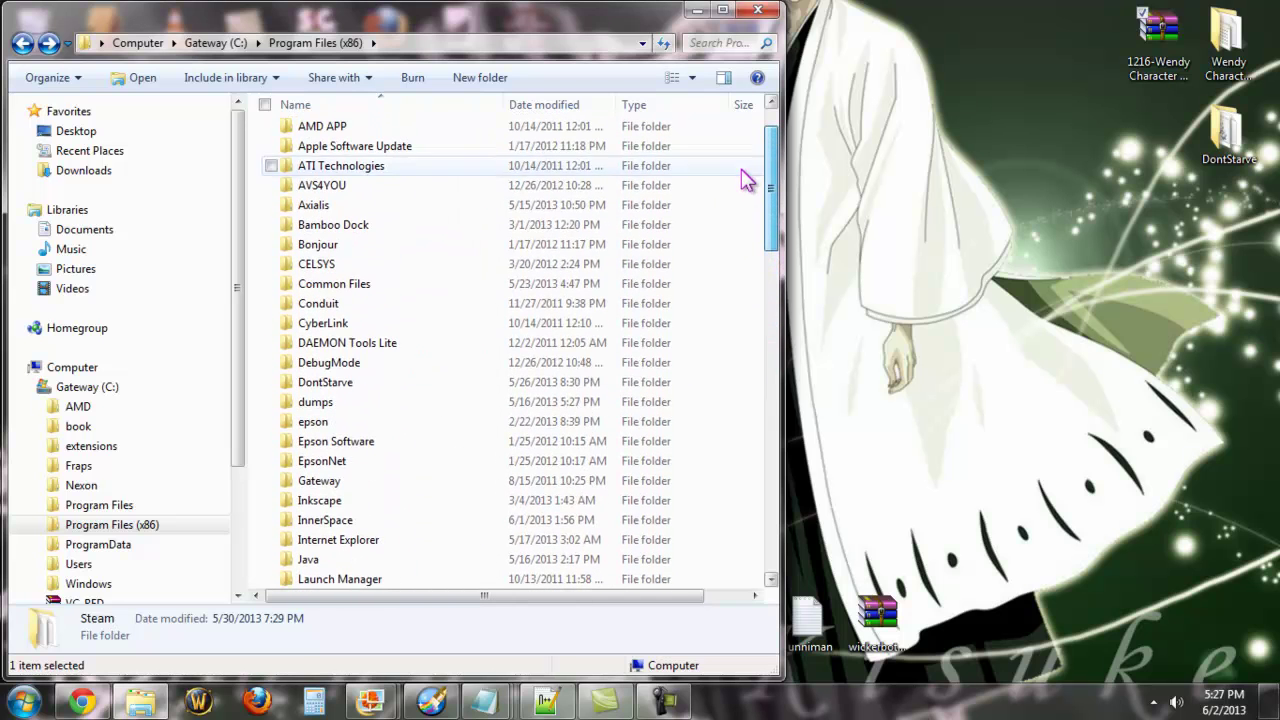
- Browse into DontStarve\data\anim to show its 476 archives with wendy listed first
double_click(387, 390)
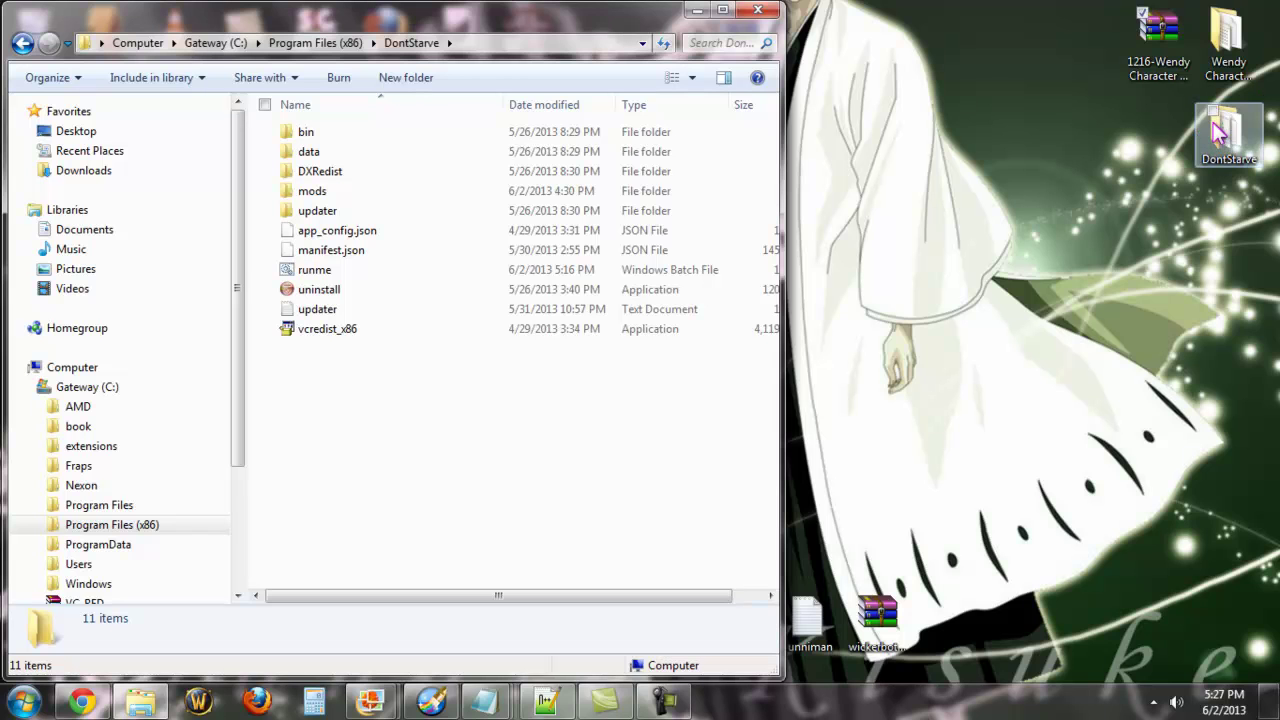
double_click(401, 162)
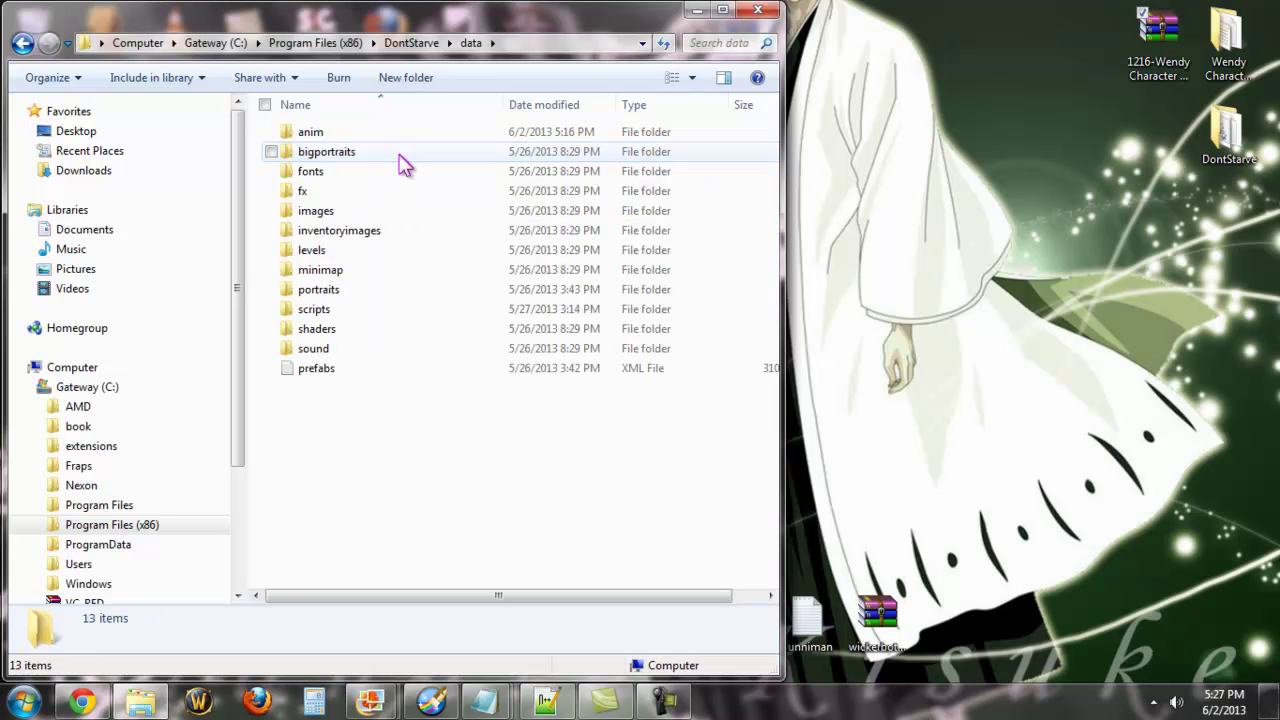
double_click(399, 138)
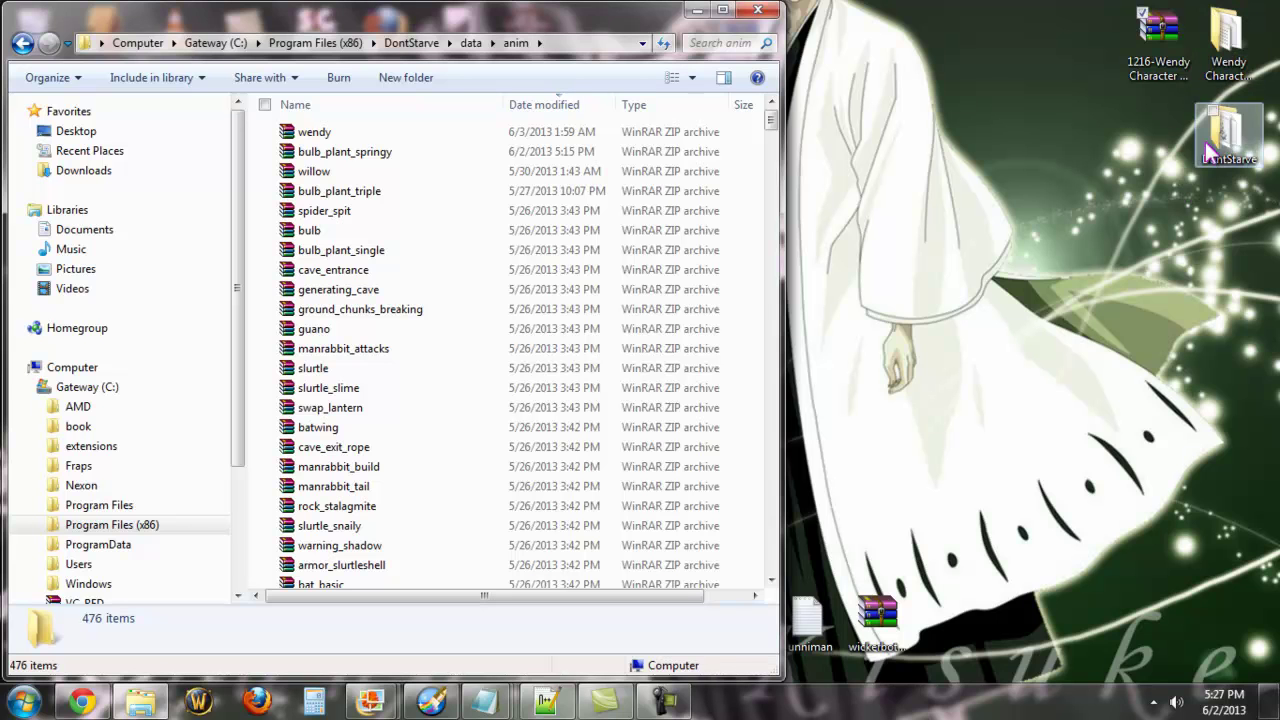
- Open the Wendy Character Skin folder in a second window at the top right beside anim
double_click(1226, 40)
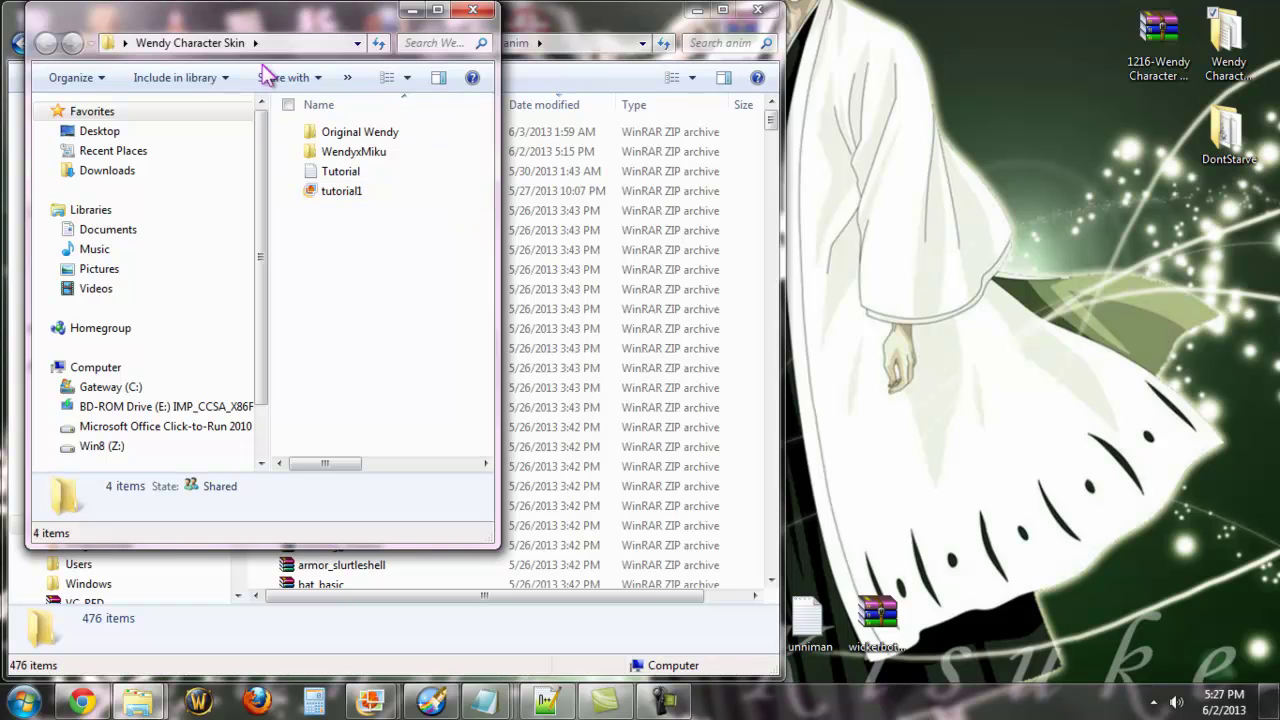
left_click_drag(275, 28, 1067, 146)
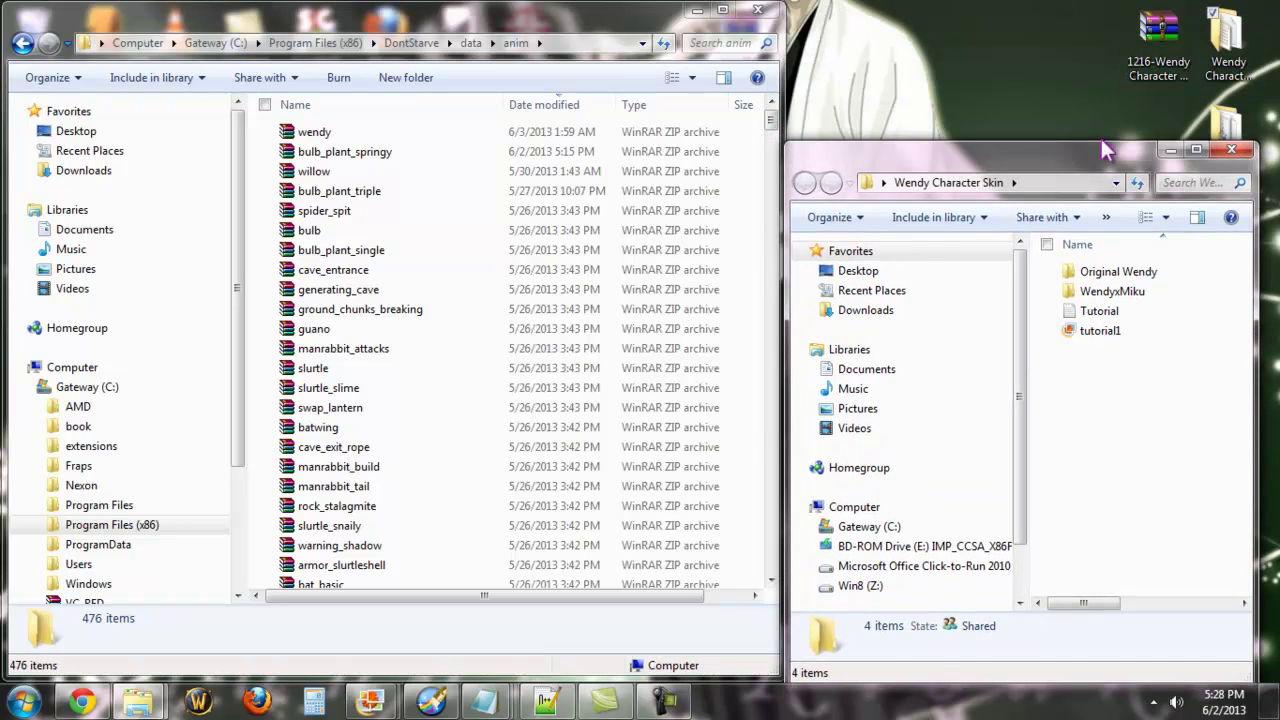
left_click_drag(1078, 160, 1080, 33)
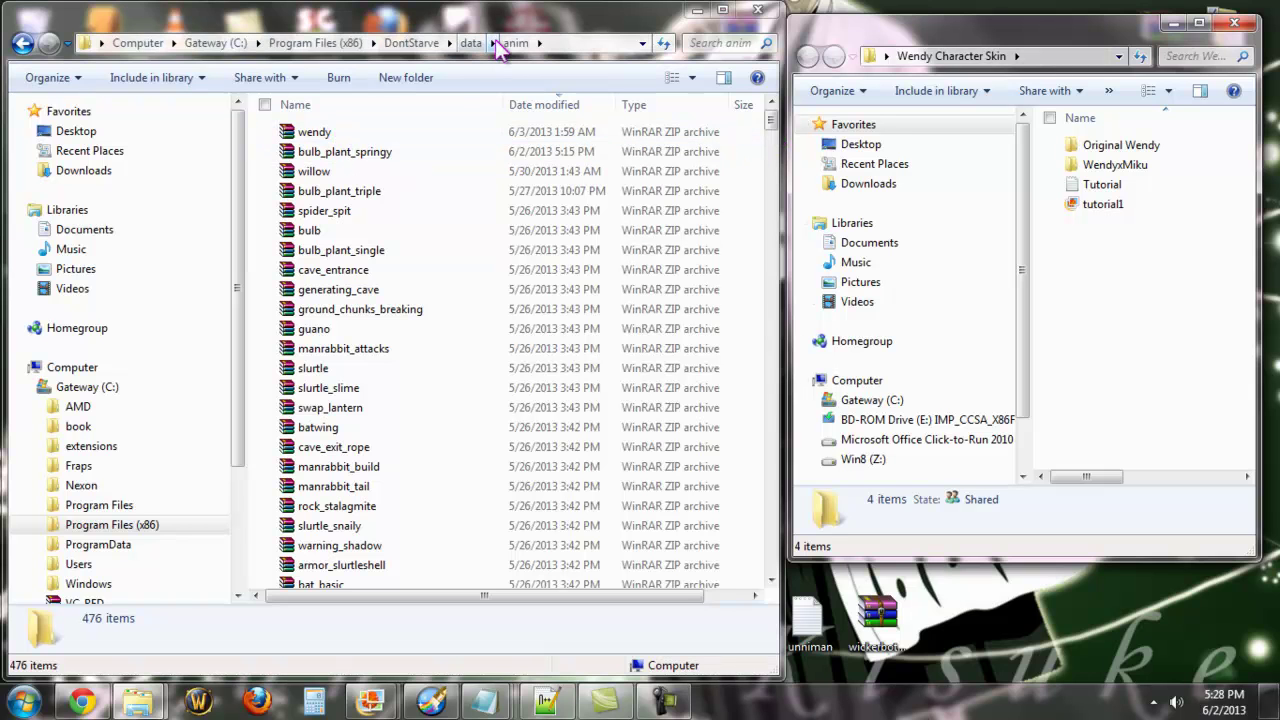
- Delete the original wendy archive from the anim folder to the Recycle Bin
left_click(376, 137)
right_click(376, 137)
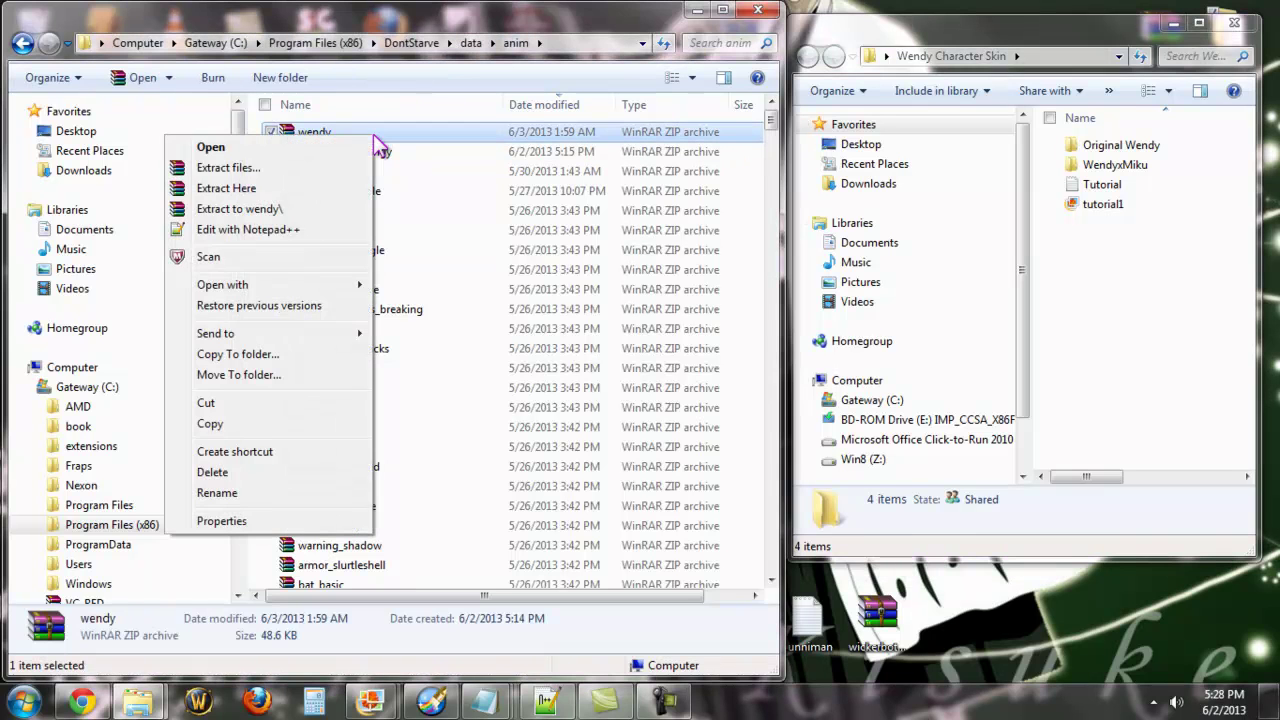
left_click(253, 473)
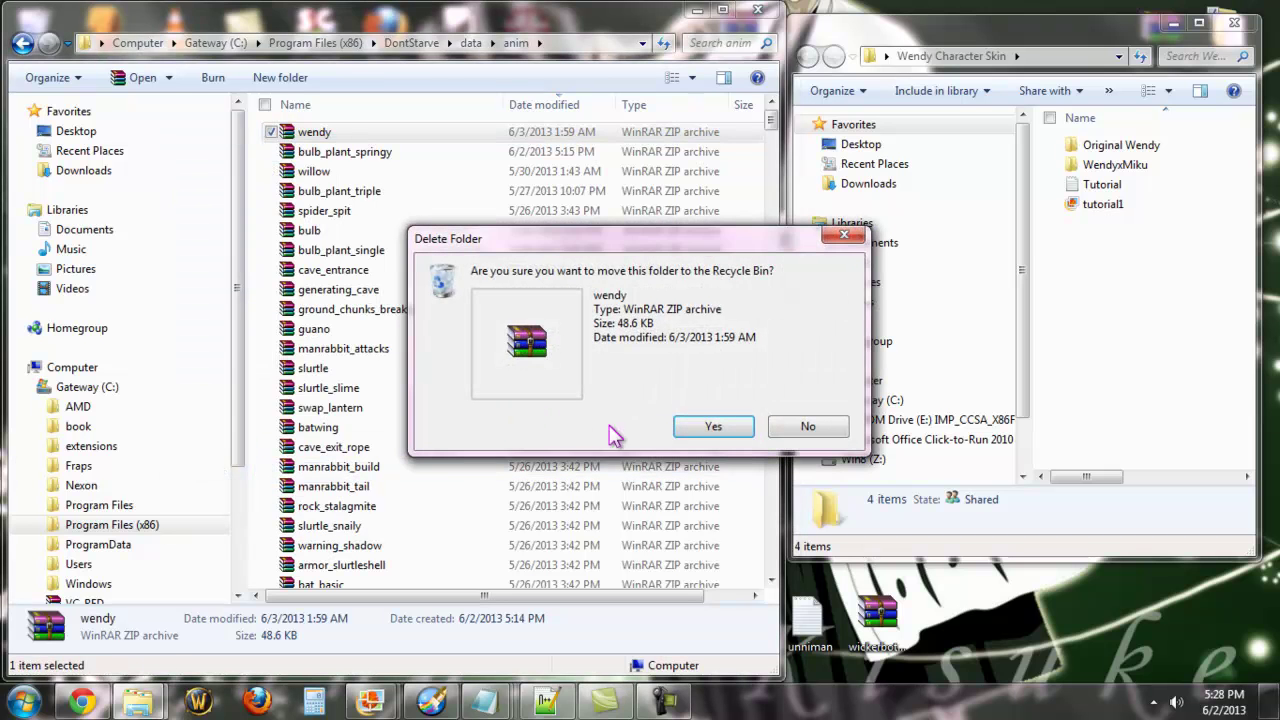
left_click(706, 428)
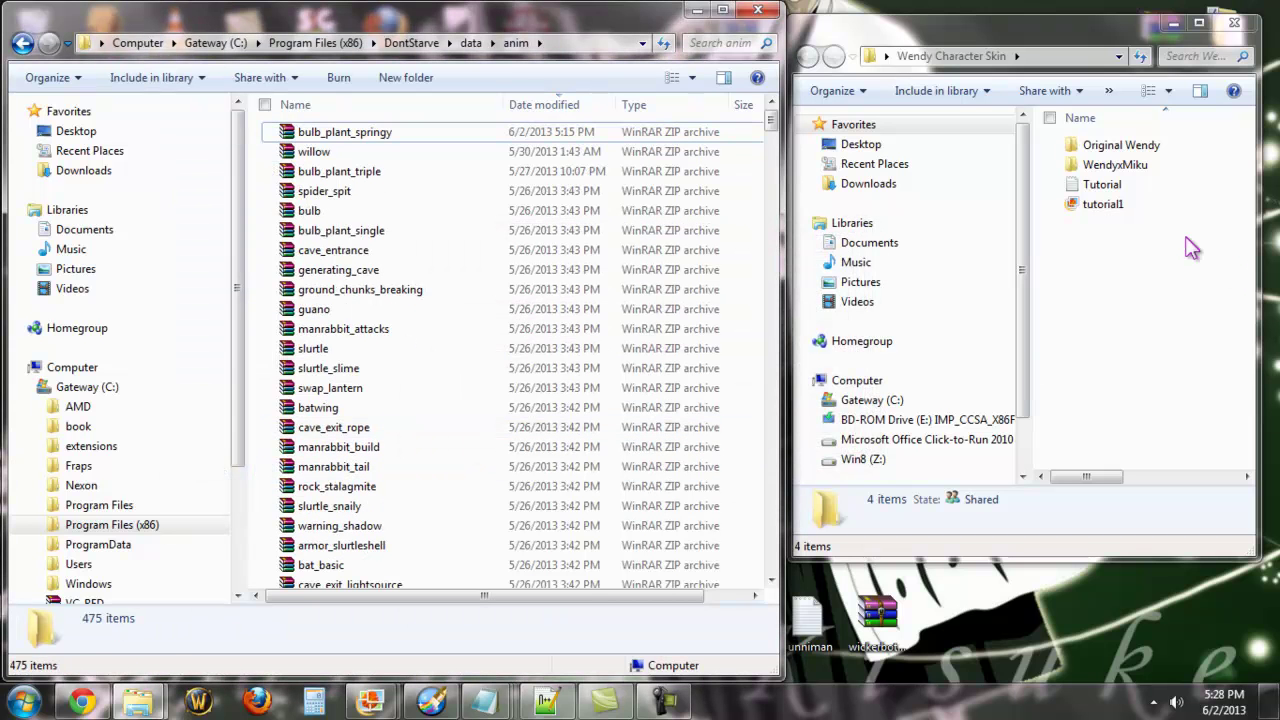
- Move the edited wendy archive from WendyxMiku into the anim folder, then close that window
double_click(1121, 172)
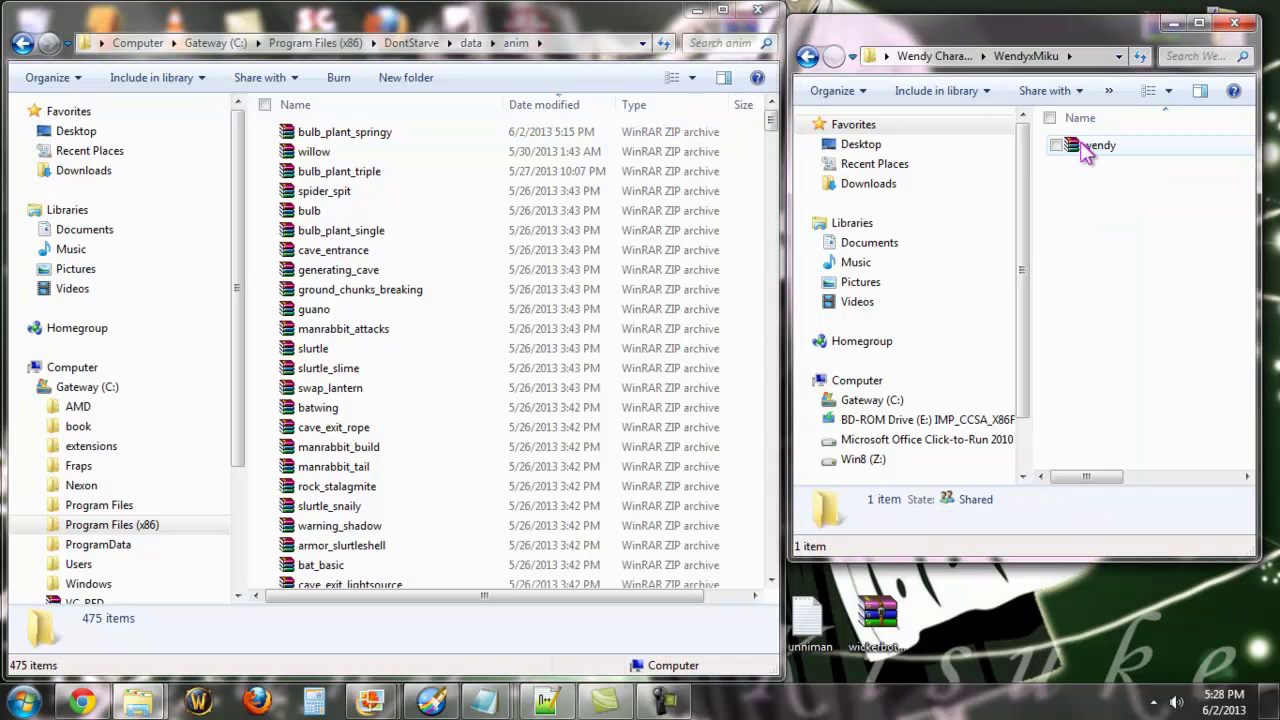
left_click_drag(1085, 152, 247, 203)
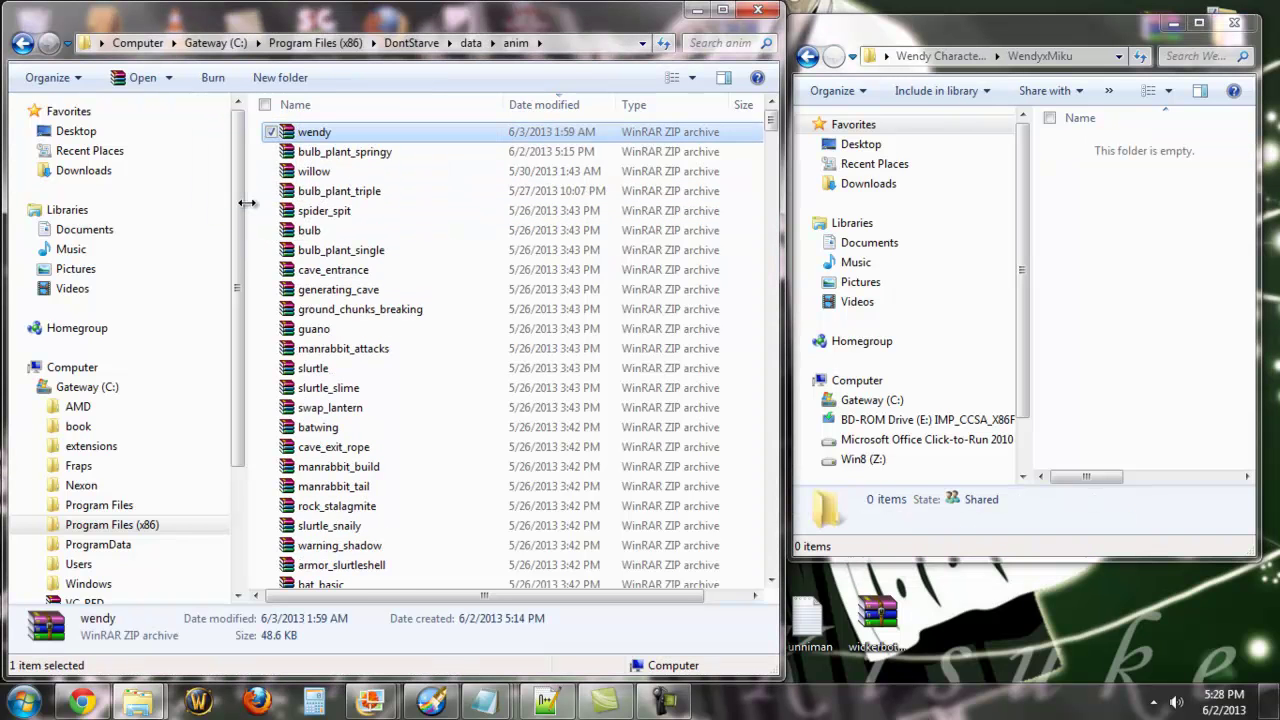
left_click(757, 12)
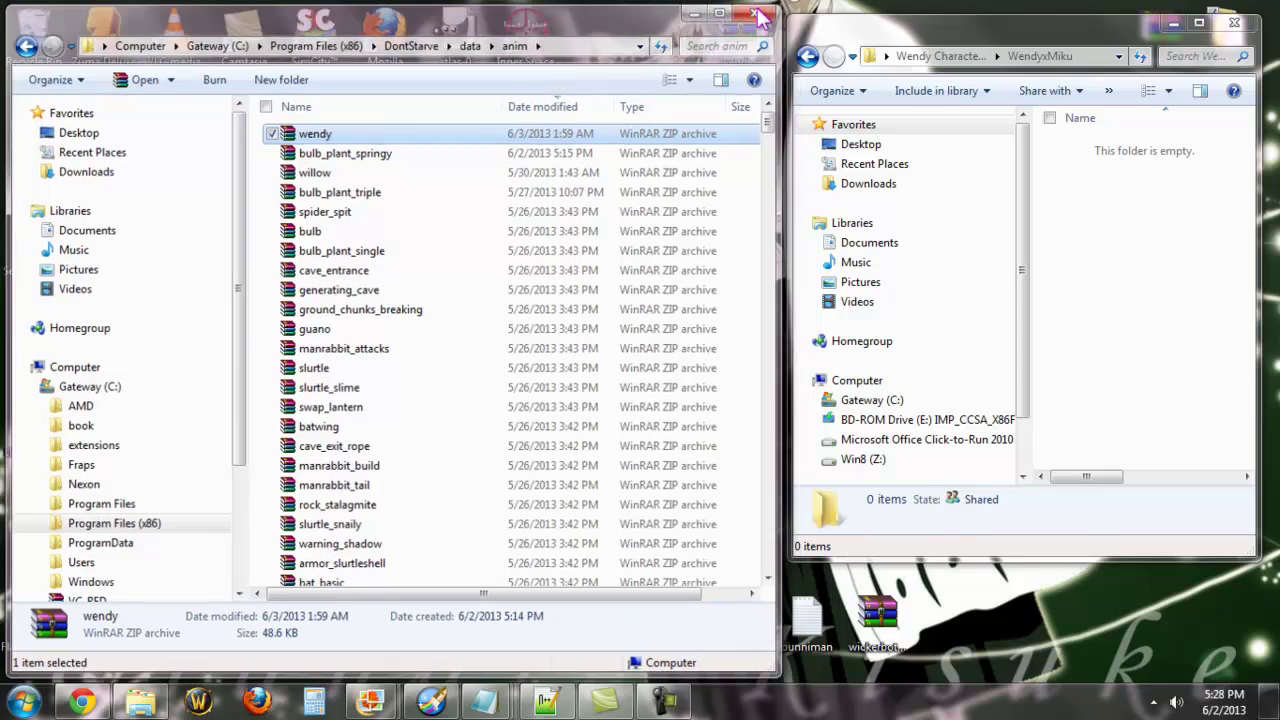
- Launch Don't Starve from the desktop shortcut and acknowledge the Mods Installed notice
double_click(315, 325)
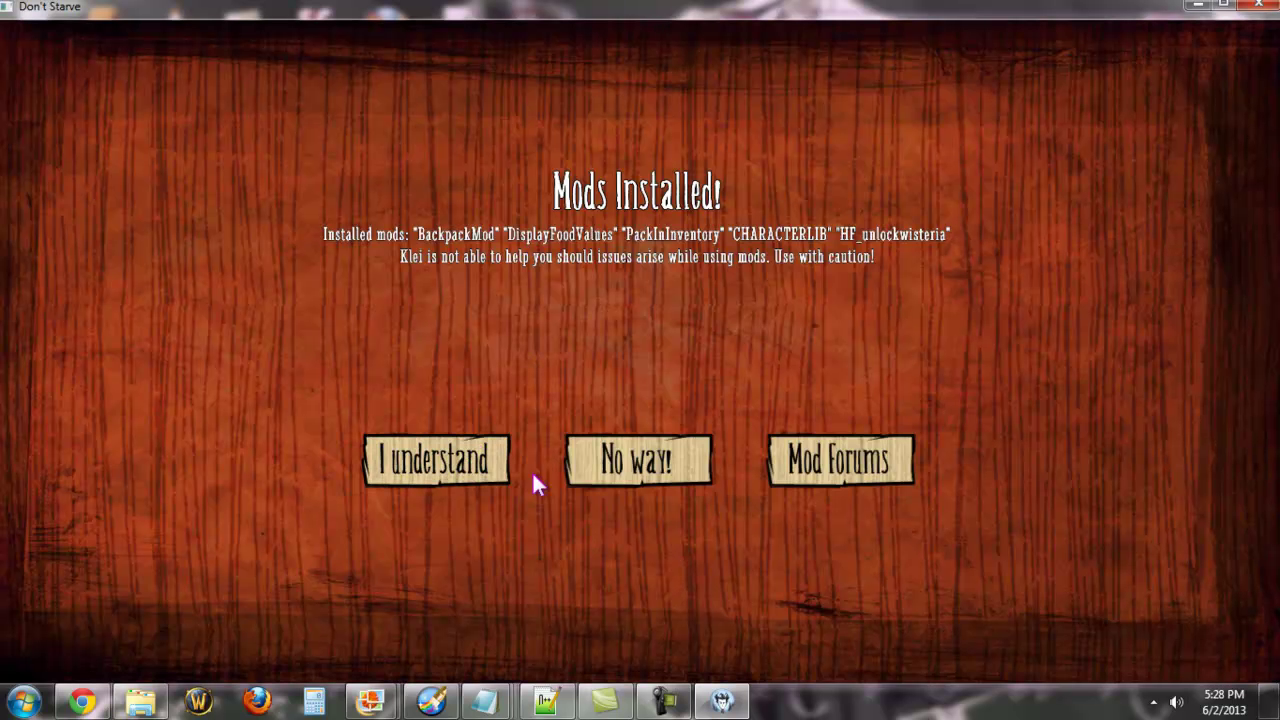
left_click(451, 458)
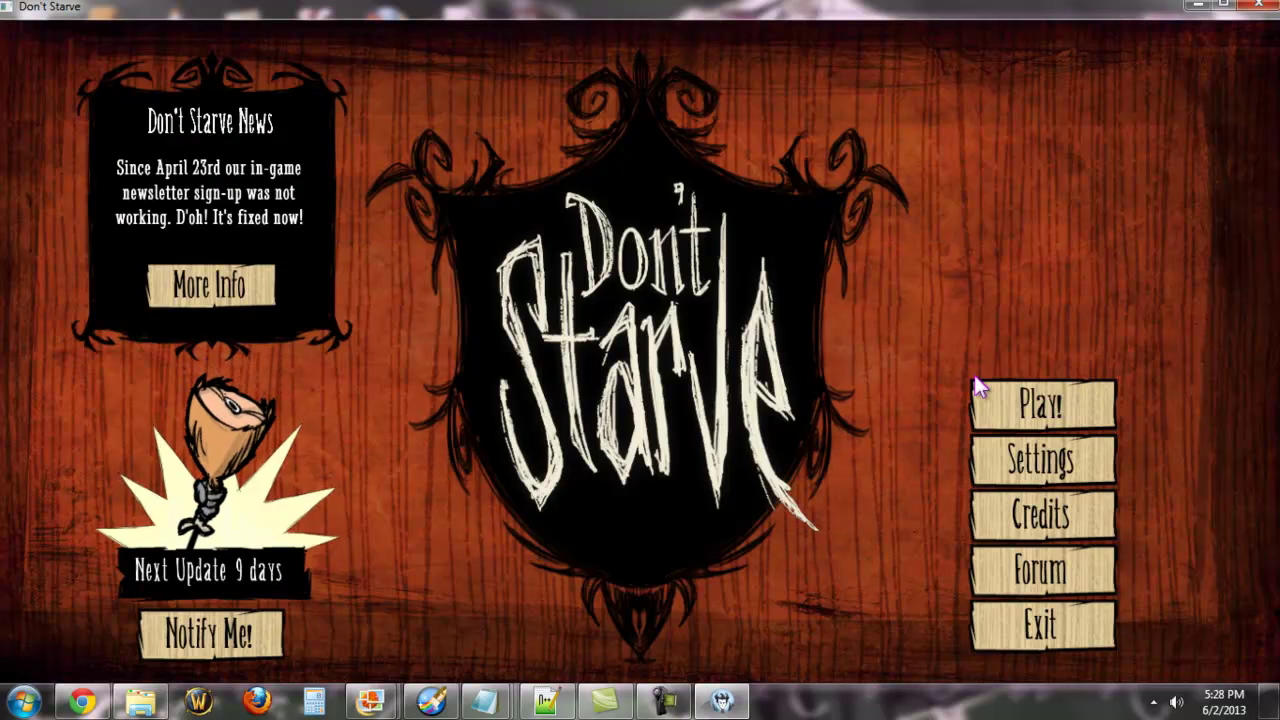
- Delete the existing Survival 1-1 save slot
left_click(1016, 405)
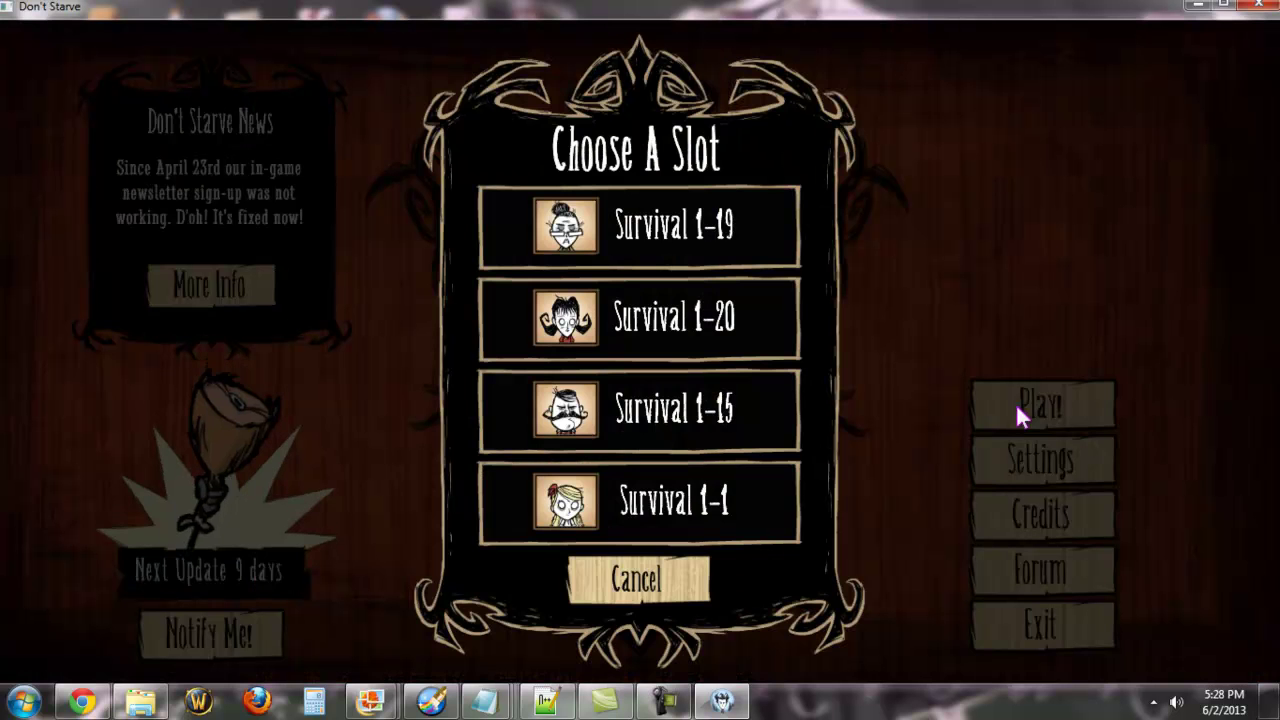
left_click(688, 513)
left_click(645, 427)
left_click(578, 416)
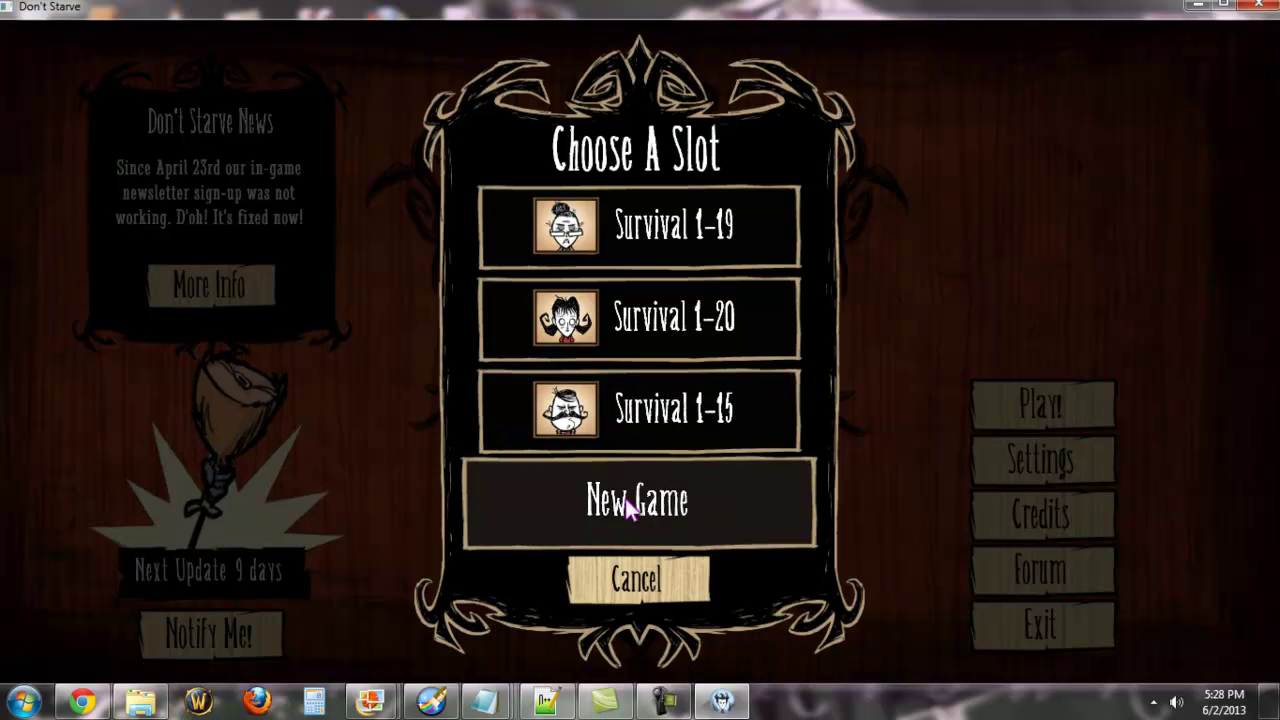
- Start a new game in the emptied slot with Wendy as the character
left_click(630, 510)
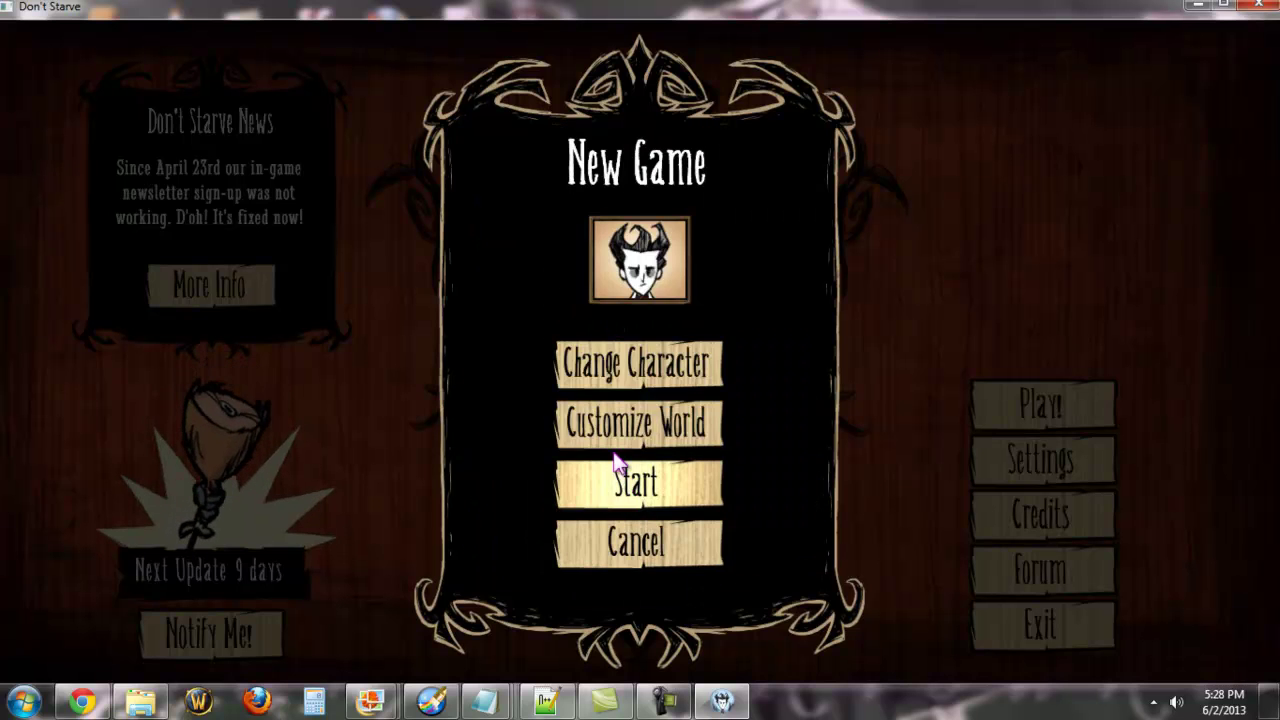
left_click(592, 362)
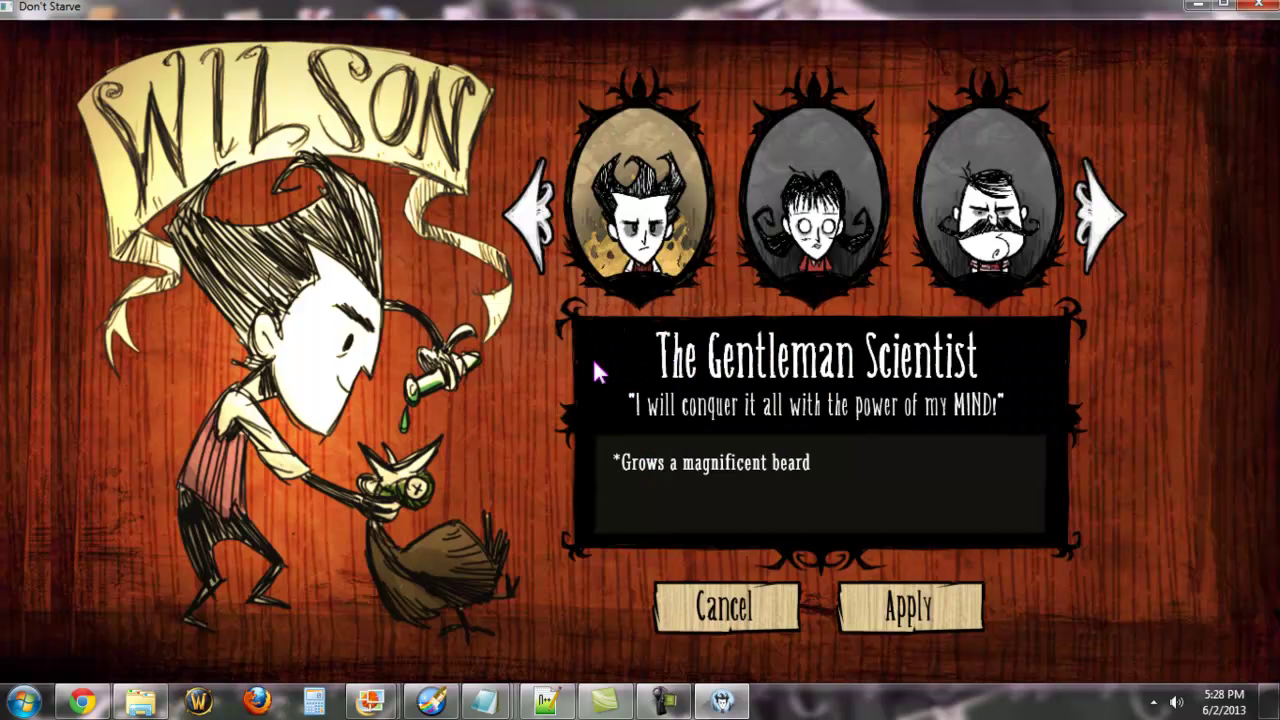
left_click(1093, 205)
left_click(1093, 205)
left_click(818, 210)
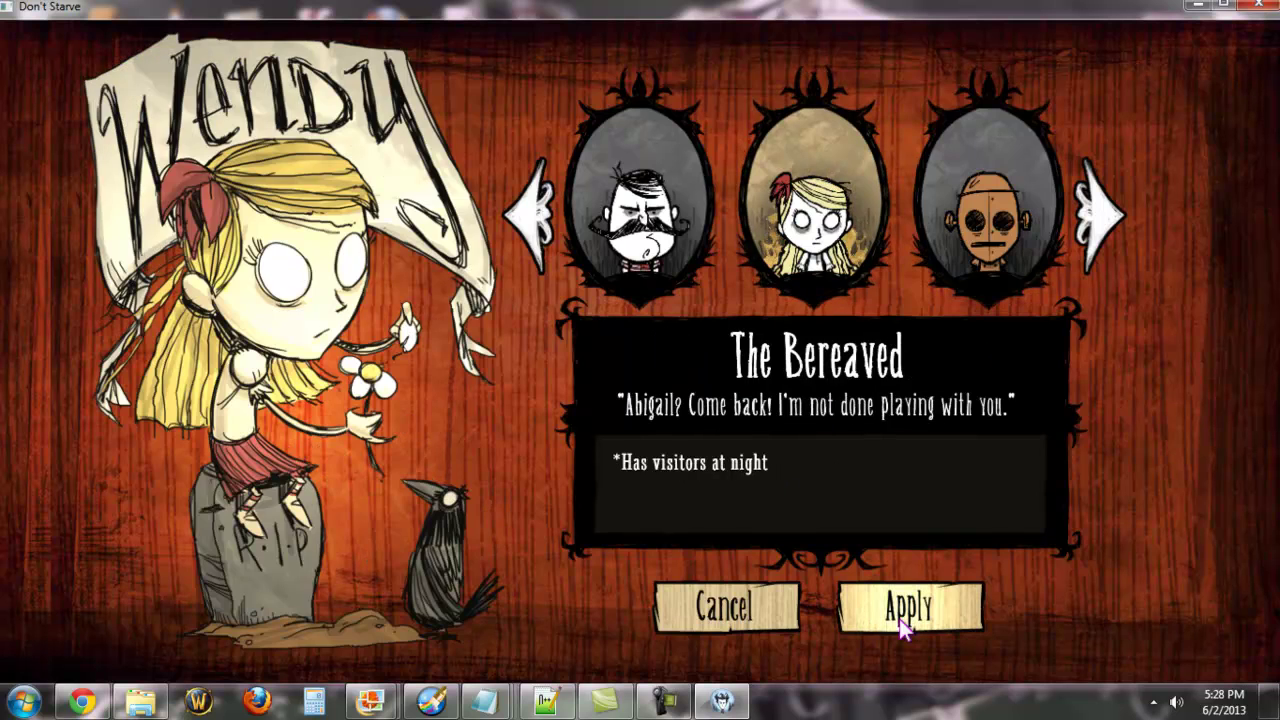
left_click(903, 614)
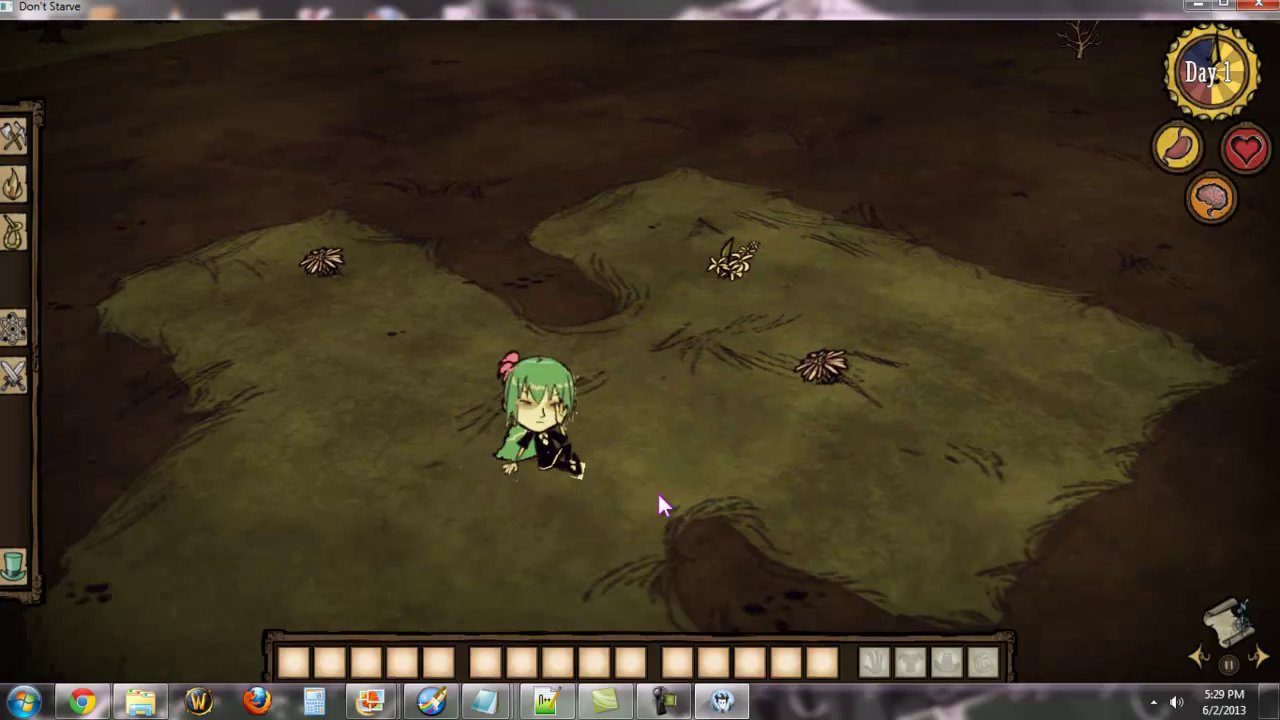
- Walk Wendy up-right, up-left, down-right and down-left across the starting grass
left_click(733, 353)
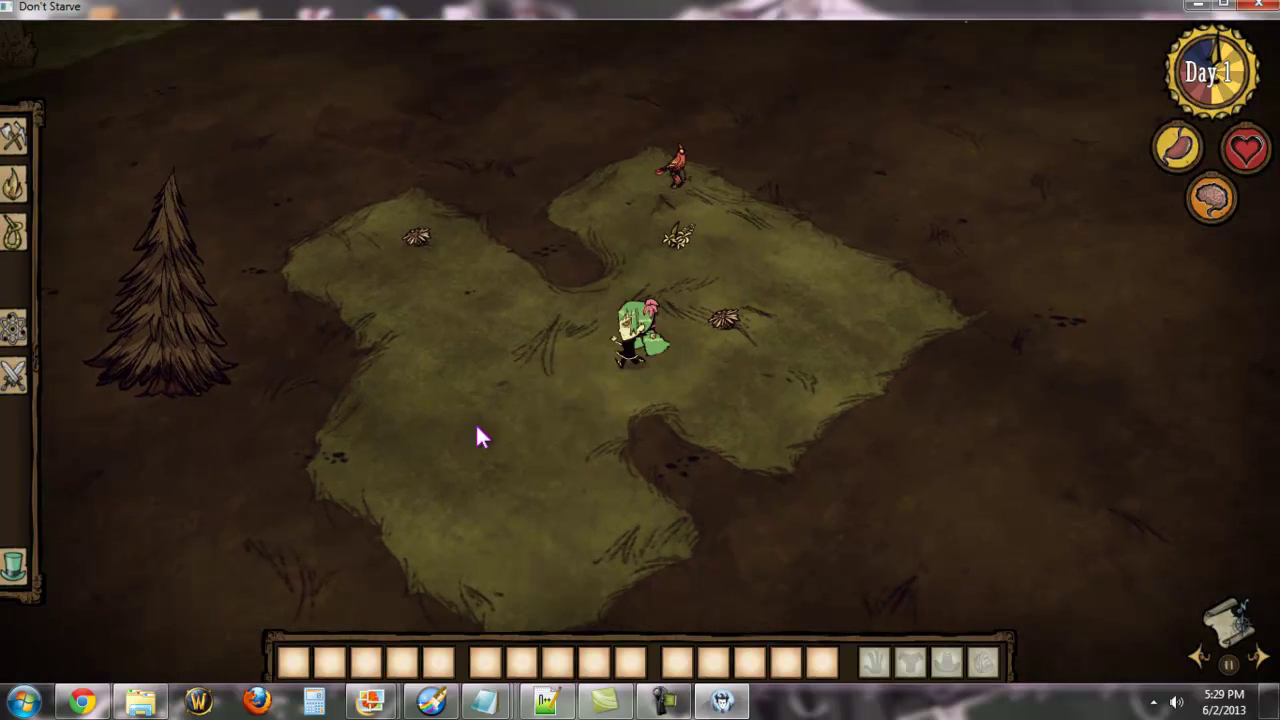
left_click(383, 208)
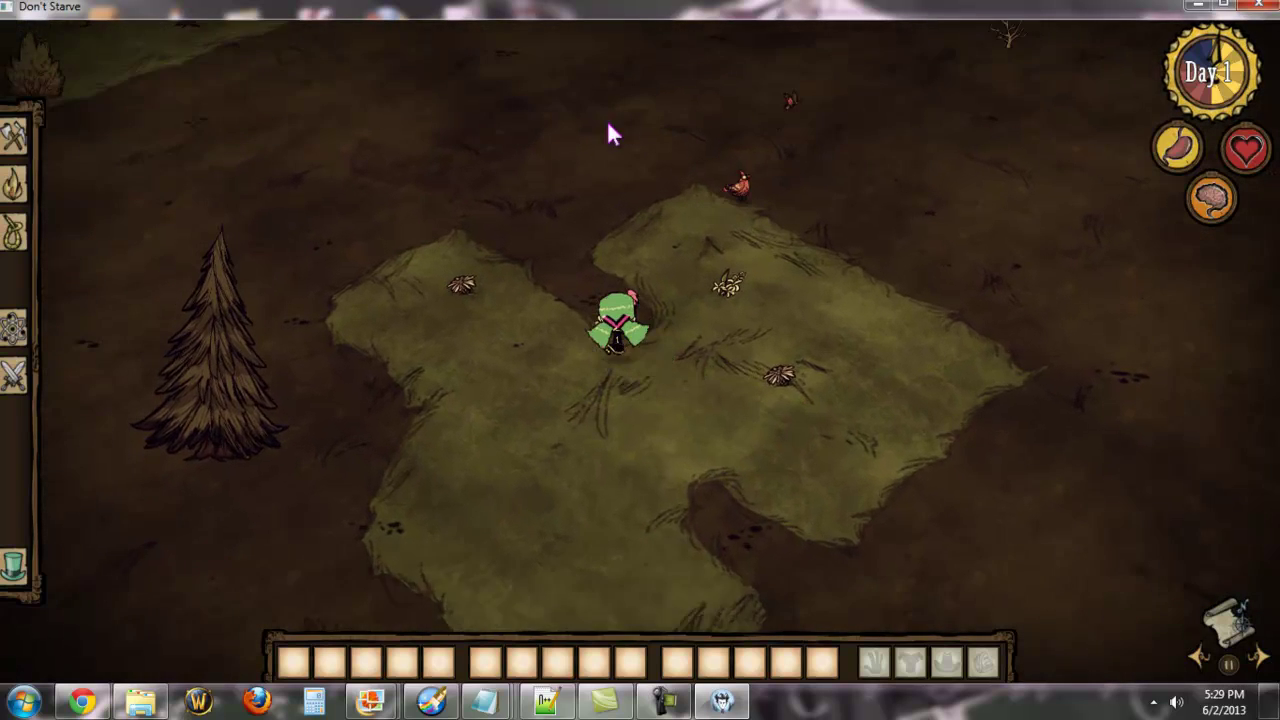
left_click(795, 498)
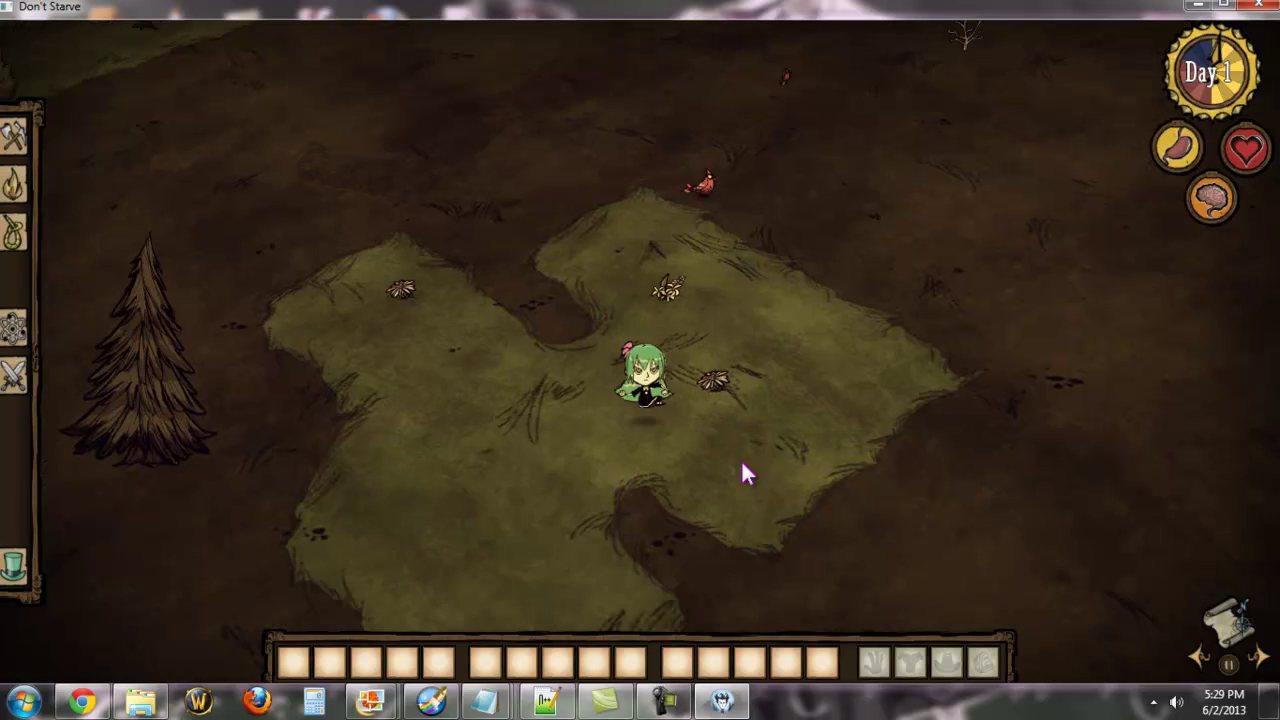
left_click(567, 513)
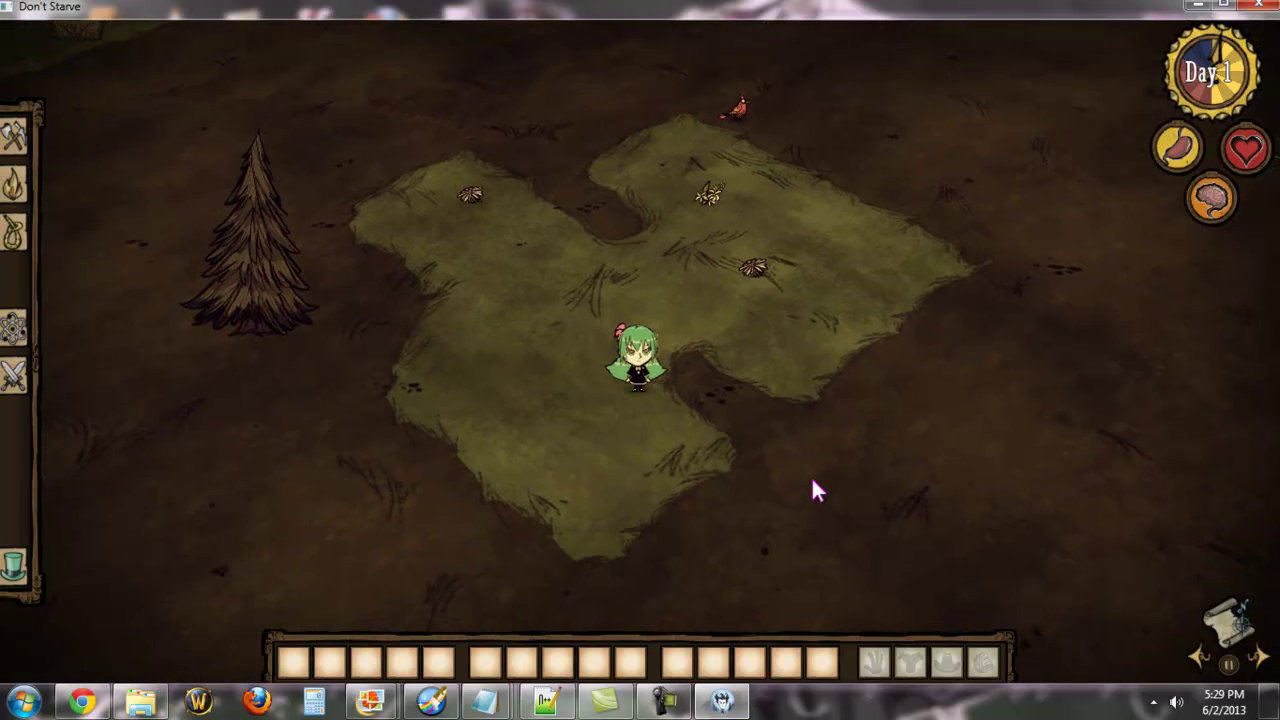
- Zoom in, pick the nearest grass tuft, and walk Wendy down-left then down-right
scroll(829, 468, "up", 3)
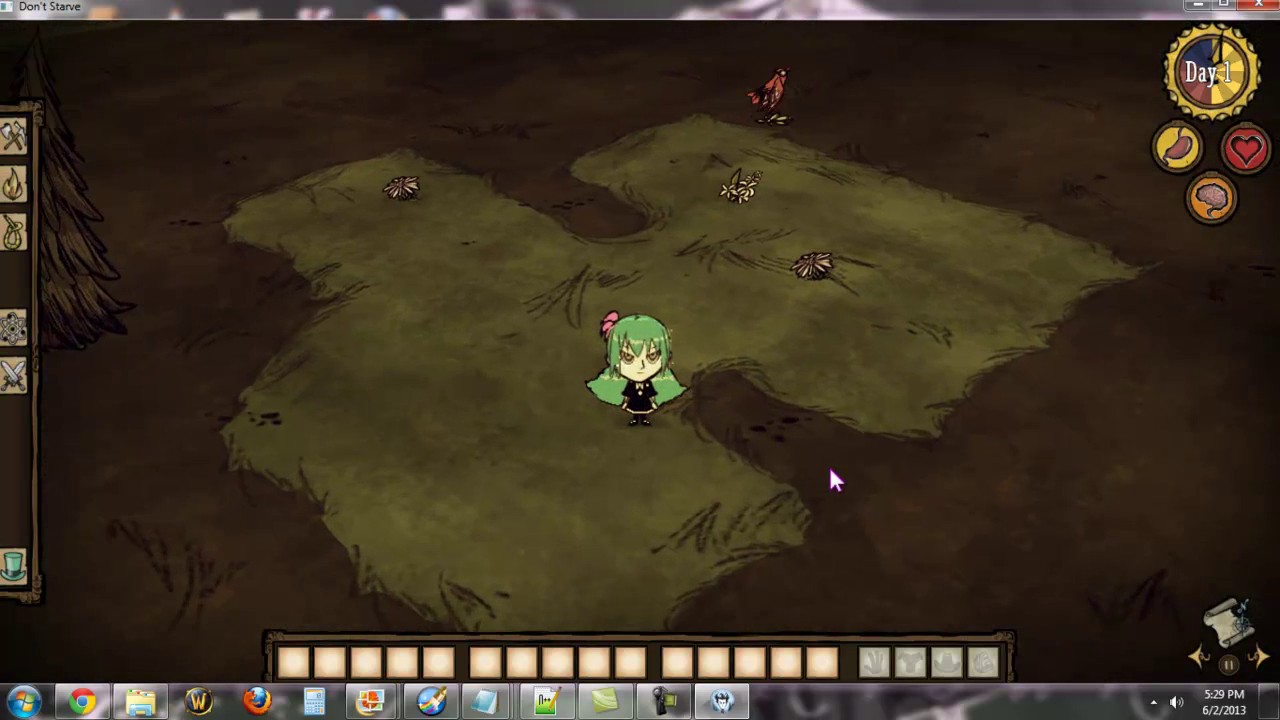
key("space")
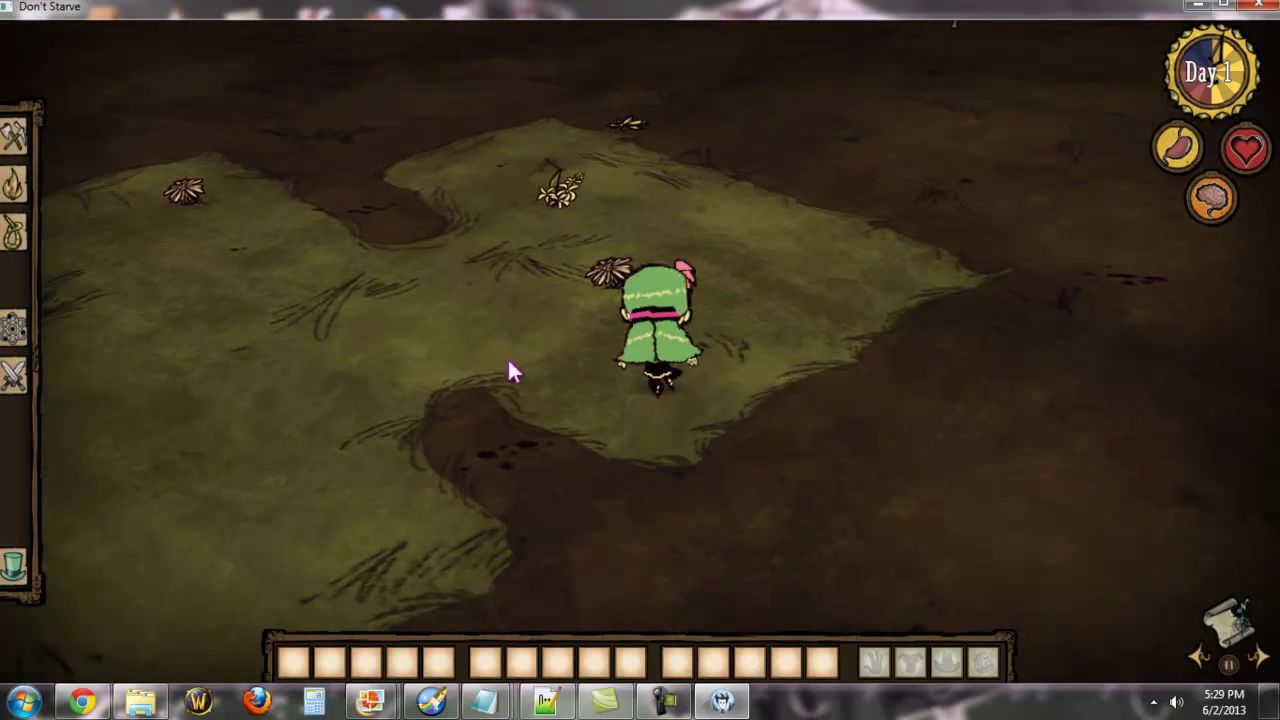
left_click(551, 463)
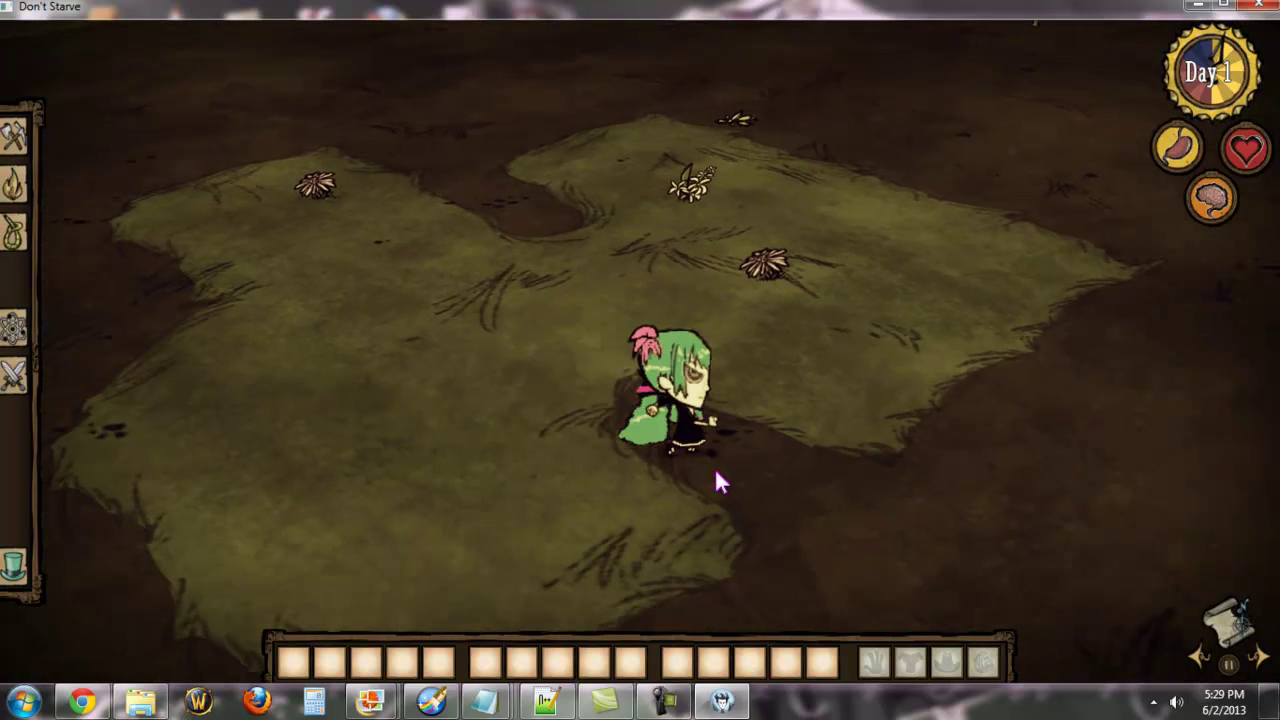
left_click(716, 473)
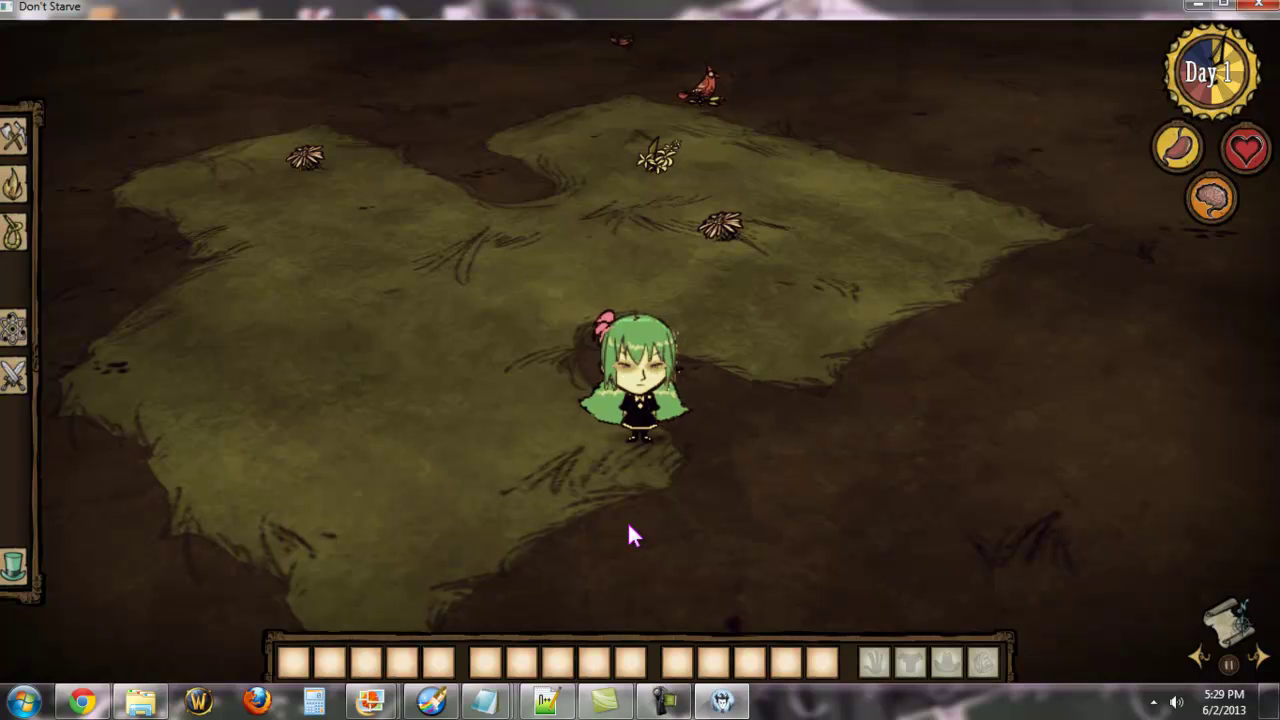